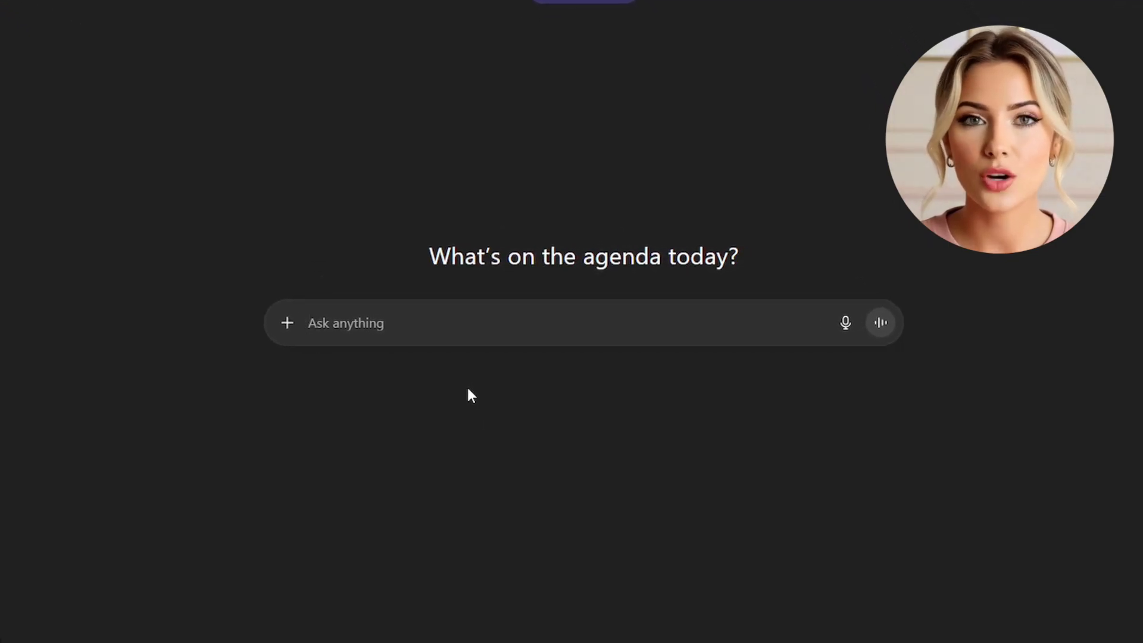
# Step: Attach the white off-shoulder dress photo in ChatGPT and ask it for an image-to-video prompt
pyautogui.write('Im')
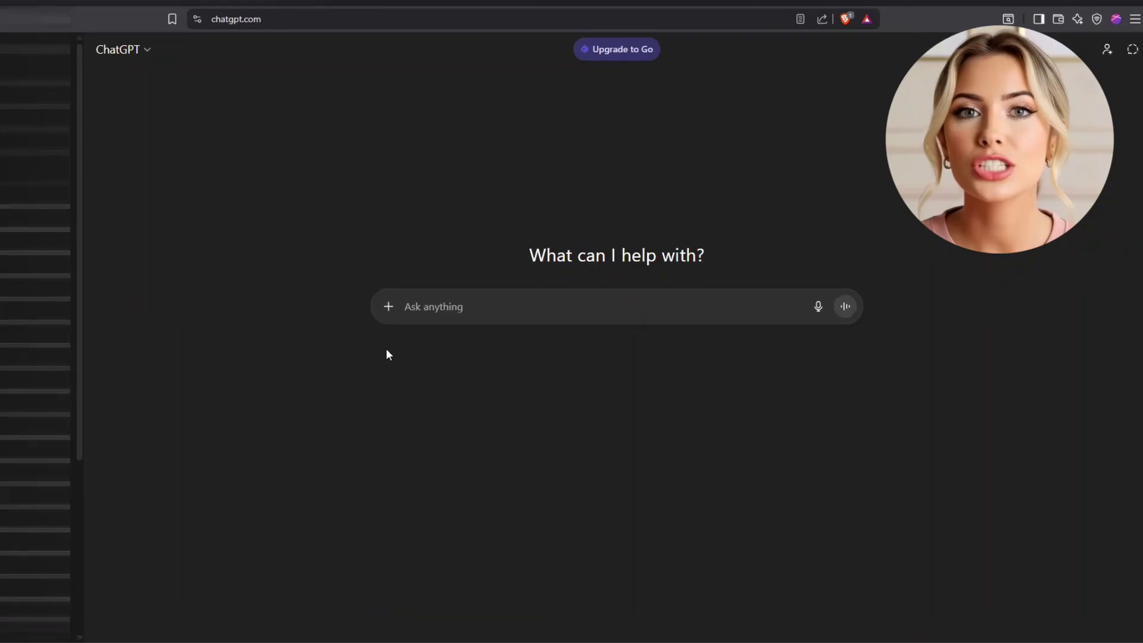
pyautogui.click(278, 316)
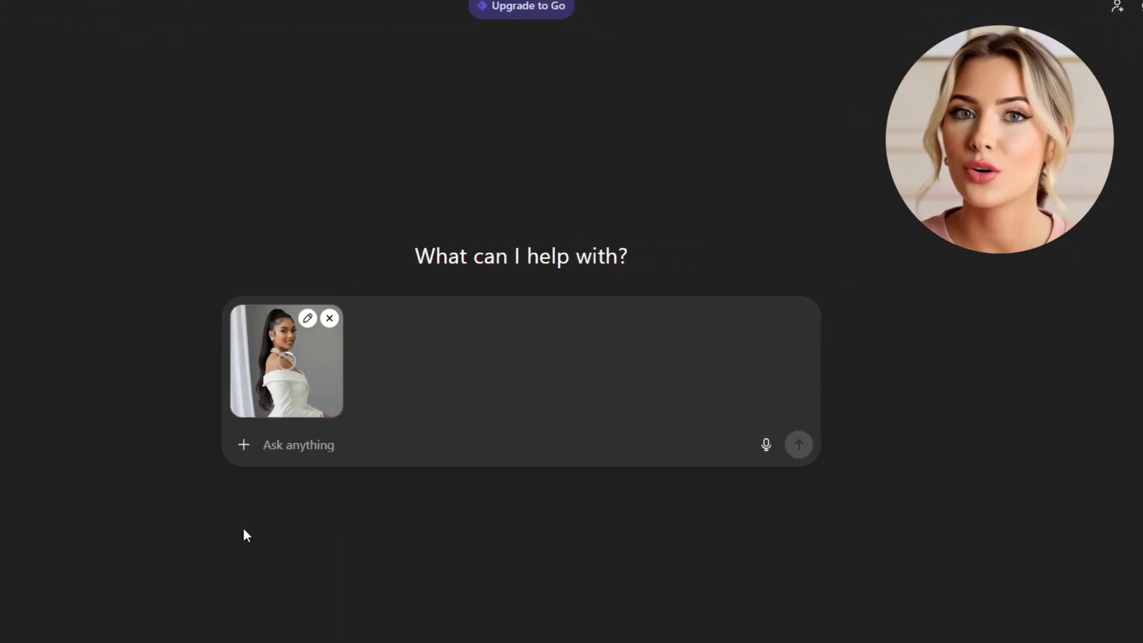
pyautogui.write('Give me an image to video prompt')
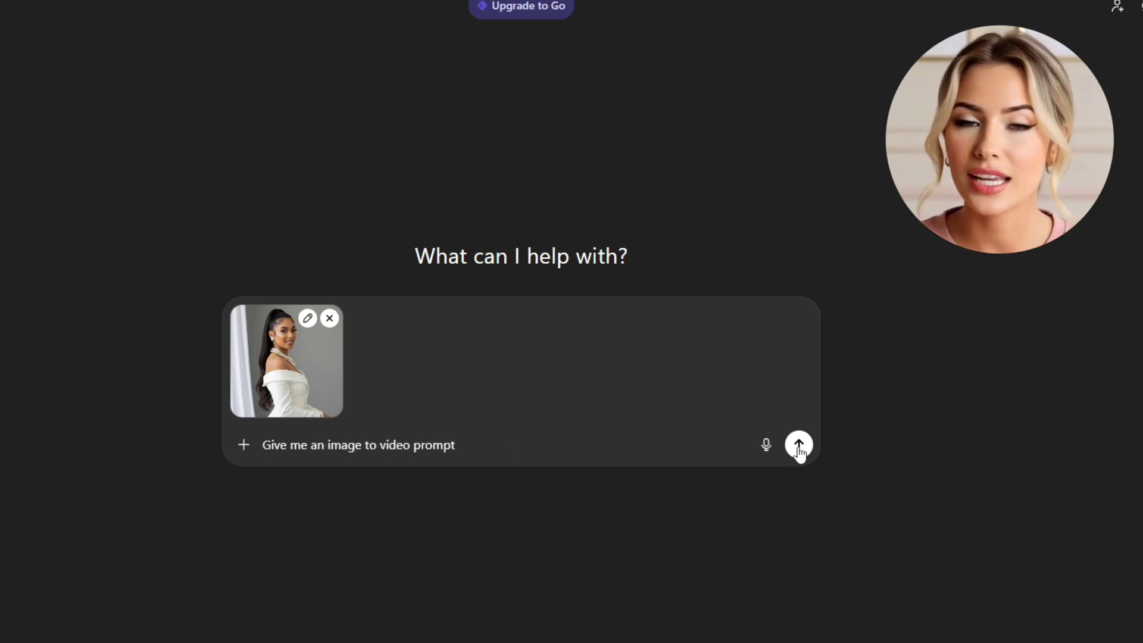
pyautogui.click(799, 445)
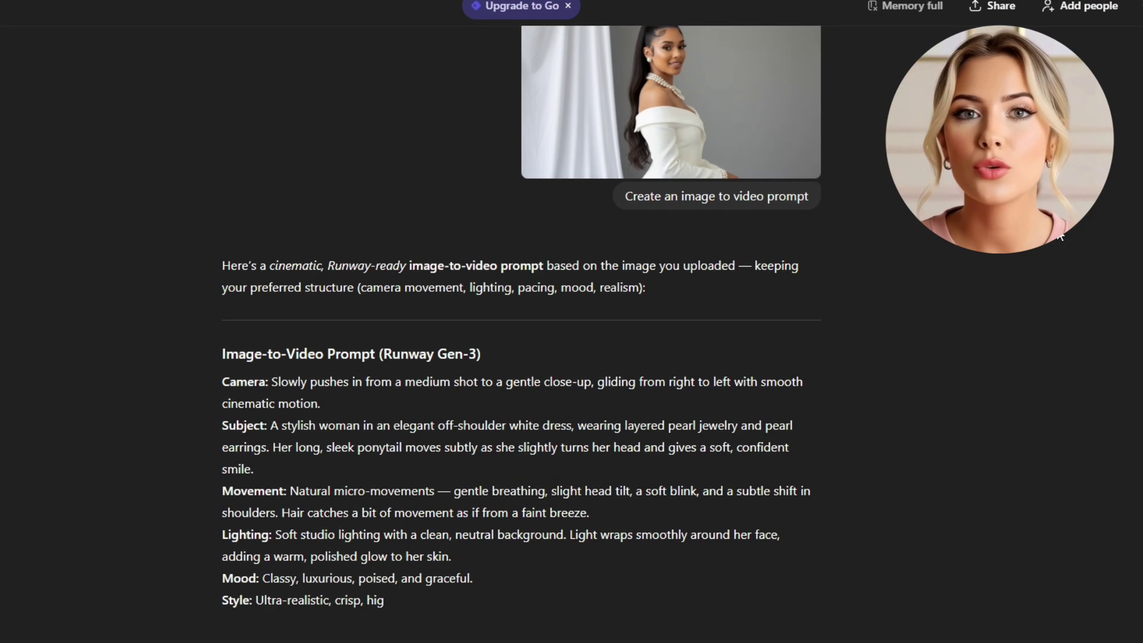
# Step: Scroll through ChatGPT's Runway Gen-3 style video prompt
pyautogui.scroll(2, 1060, 237)
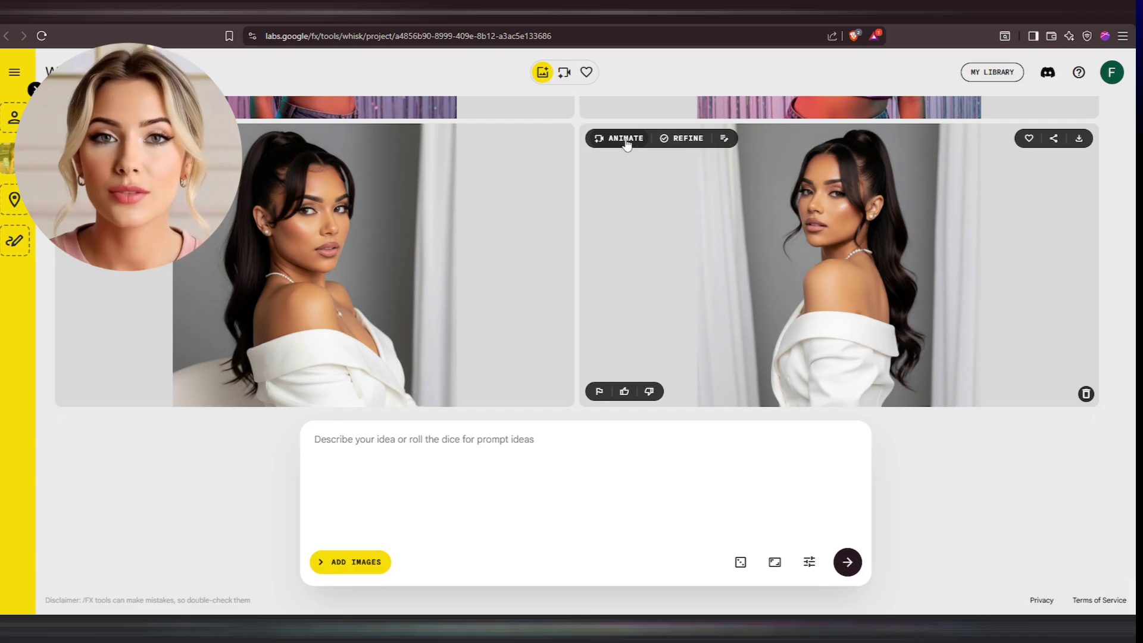
# Step: Switch Whisk's image aspect ratio to 16:9 Landscape and review the generation settings
pyautogui.click(626, 140)
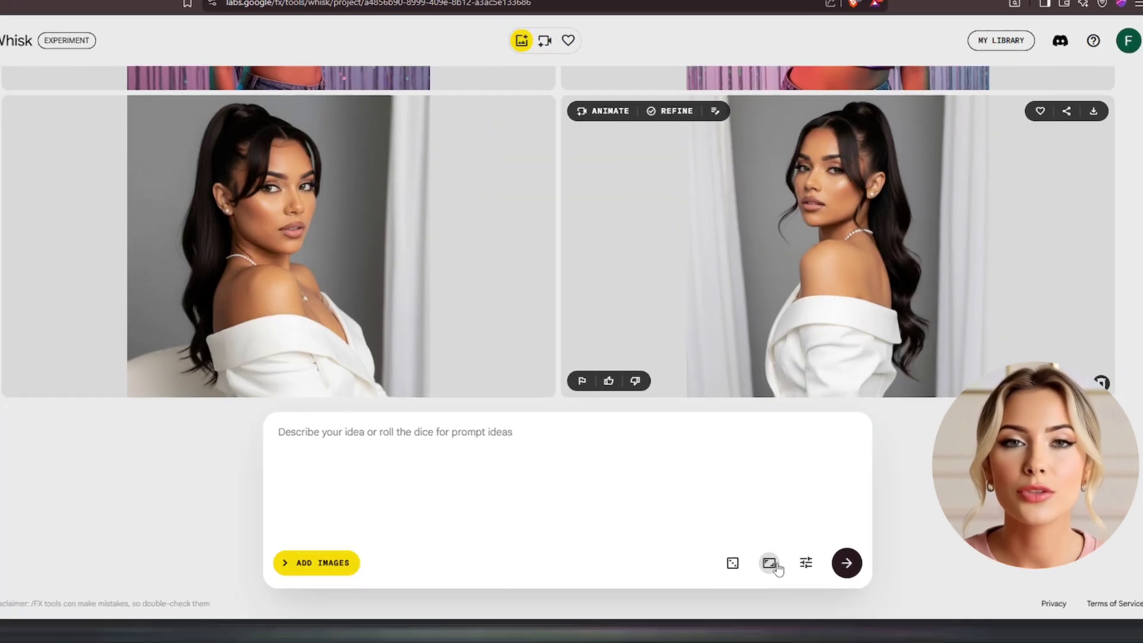
pyautogui.click(768, 561)
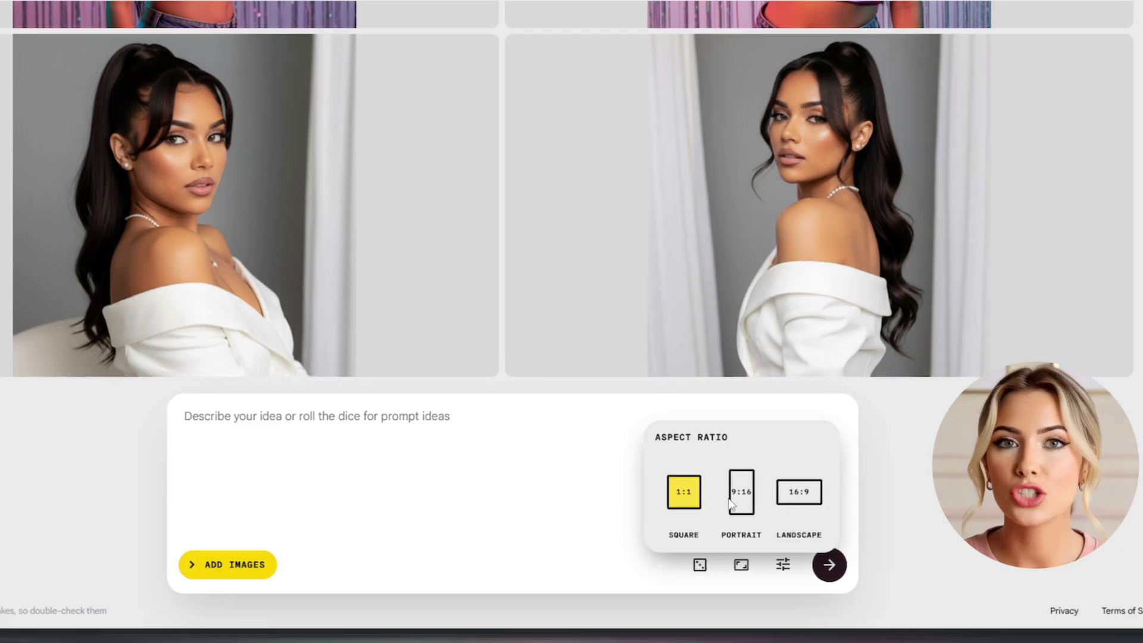
pyautogui.click(797, 505)
pyautogui.click(784, 565)
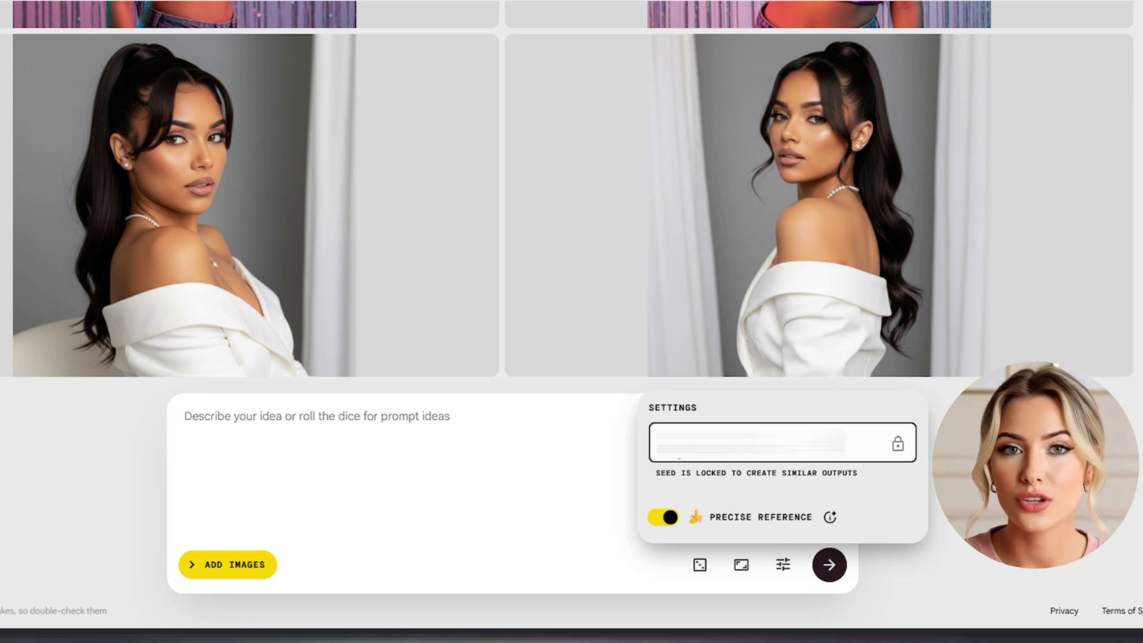
pyautogui.moveTo(730, 214)
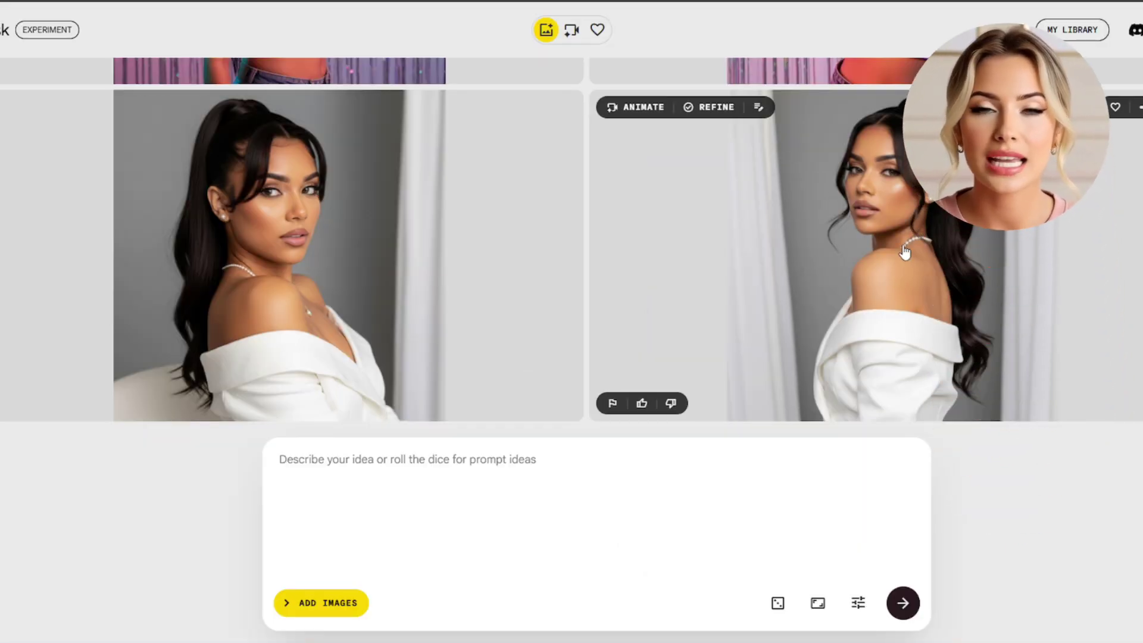
# Step: Select and copy the right image's full description from its Refine details box
pyautogui.click(709, 107)
pyautogui.hotkey('ctrl', 'a')
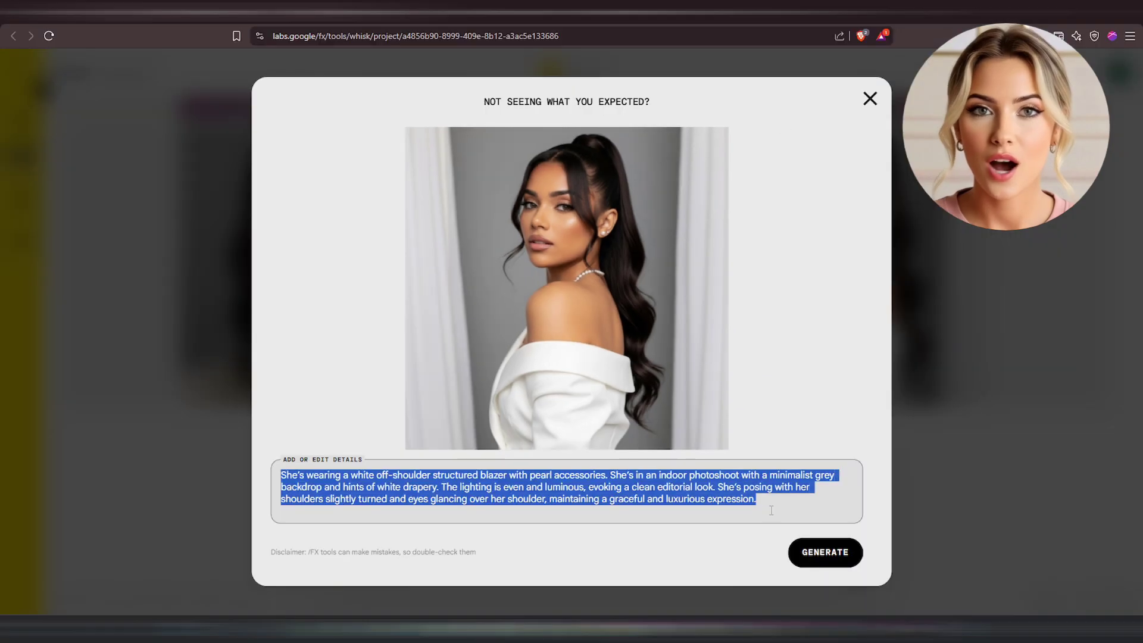
pyautogui.press('Escape')
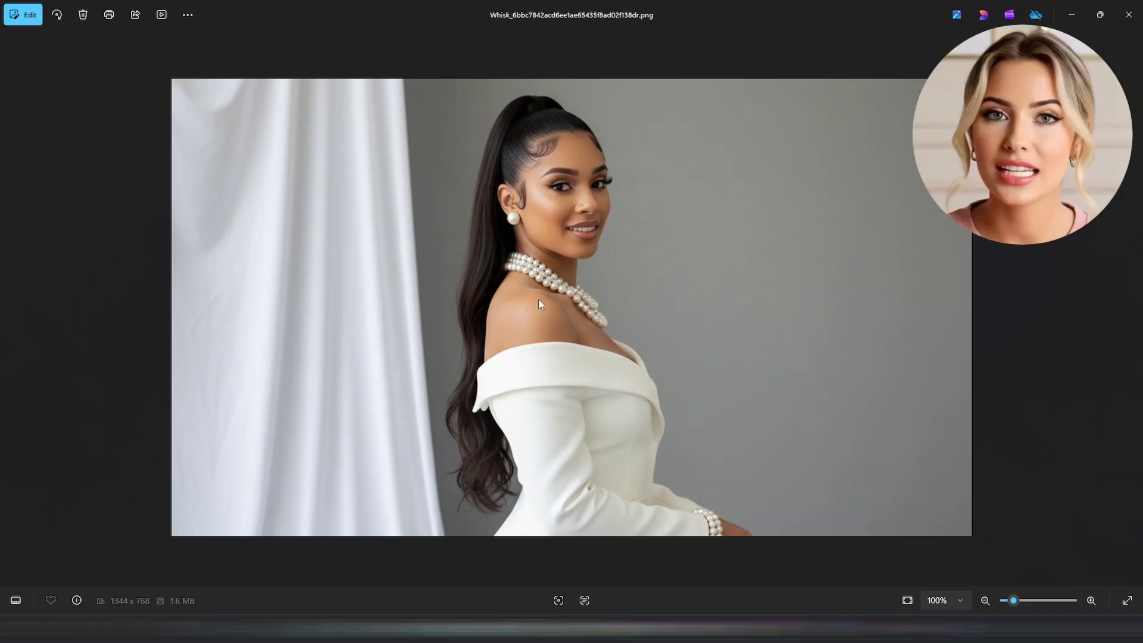
# Step: Compare the 1344 x 768 landscape image with the 1024 x 1024 square one in Photos
pyautogui.scroll(2, 569, 256)
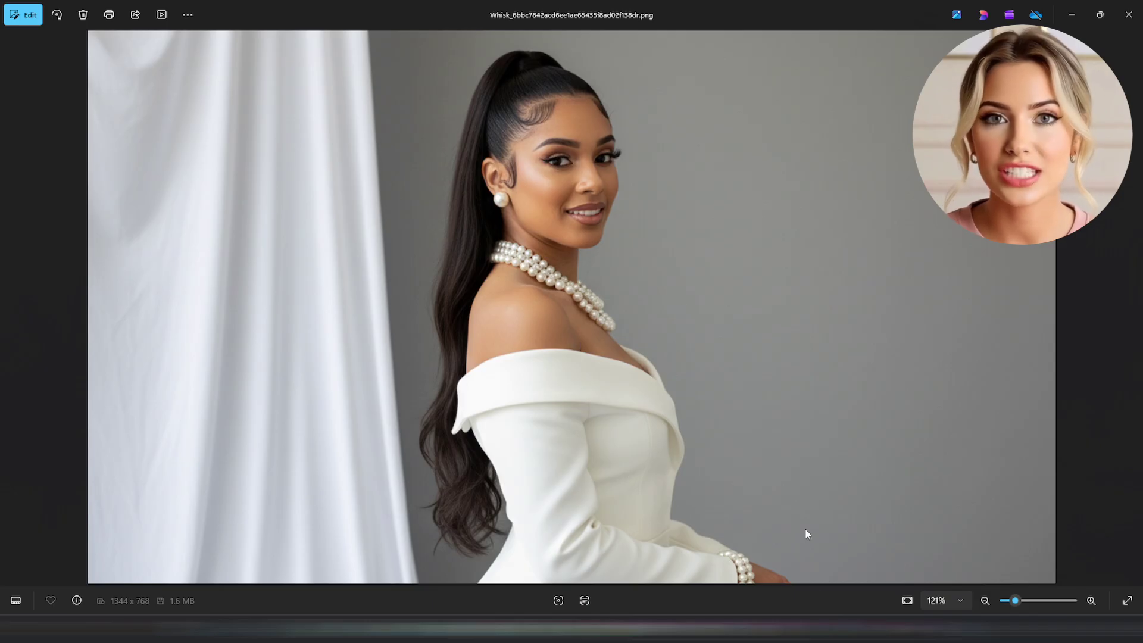
pyautogui.moveTo(810, 630)
pyautogui.moveTo(780, 569)
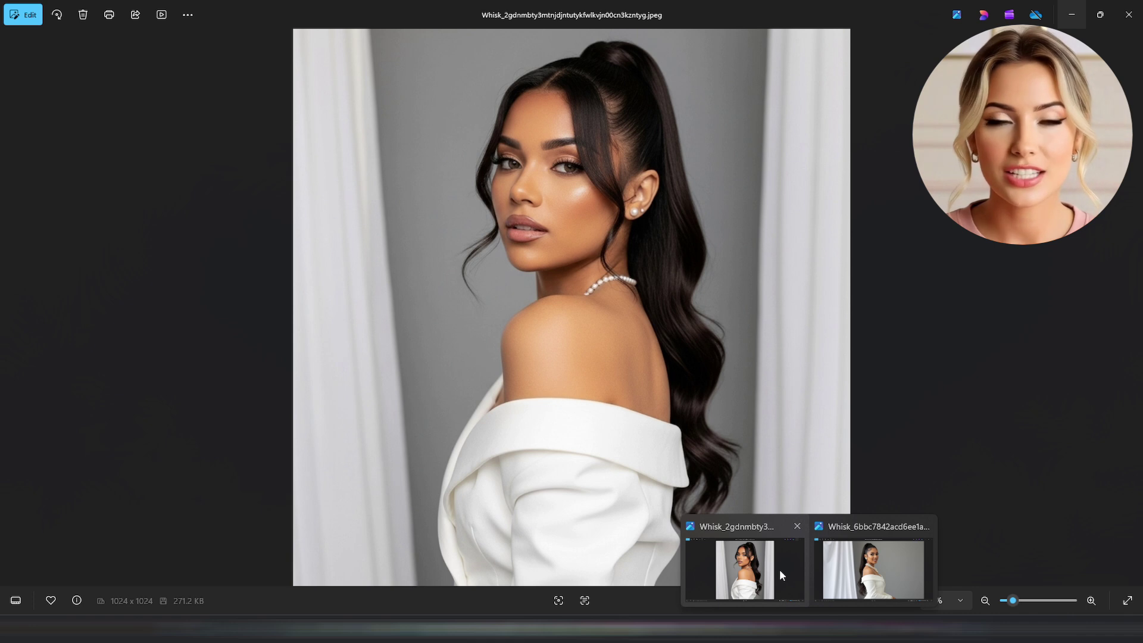
pyautogui.moveTo(854, 576)
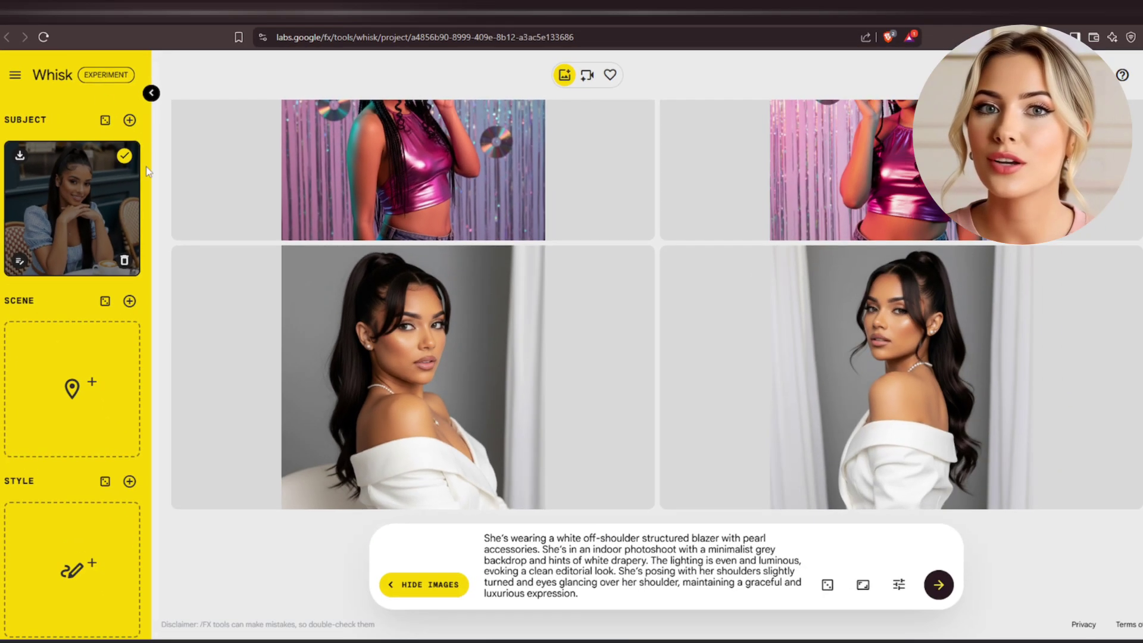
# Step: Generate two landscape images from the copied blazer-and-pearls description and inspect the right one
pyautogui.click(231, 85)
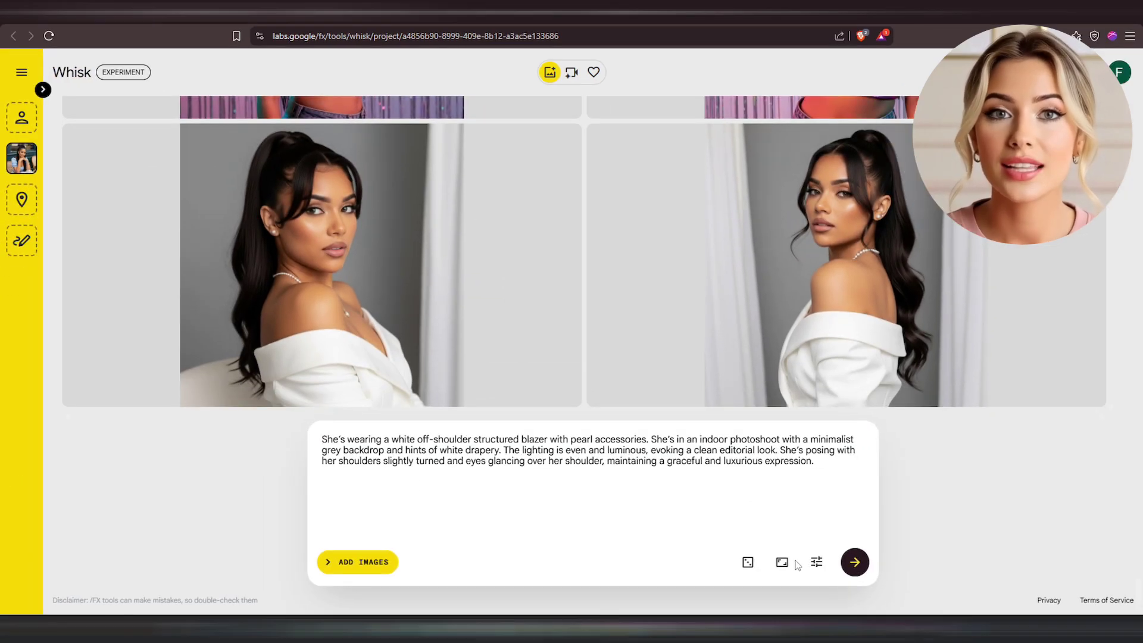
pyautogui.click(855, 563)
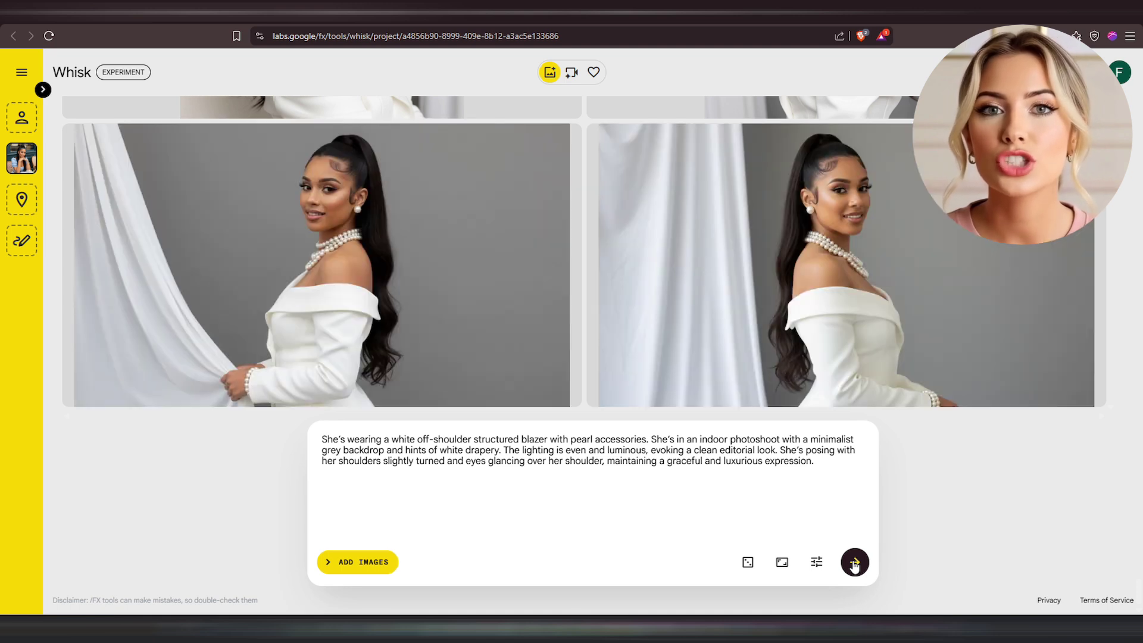
pyautogui.moveTo(936, 244)
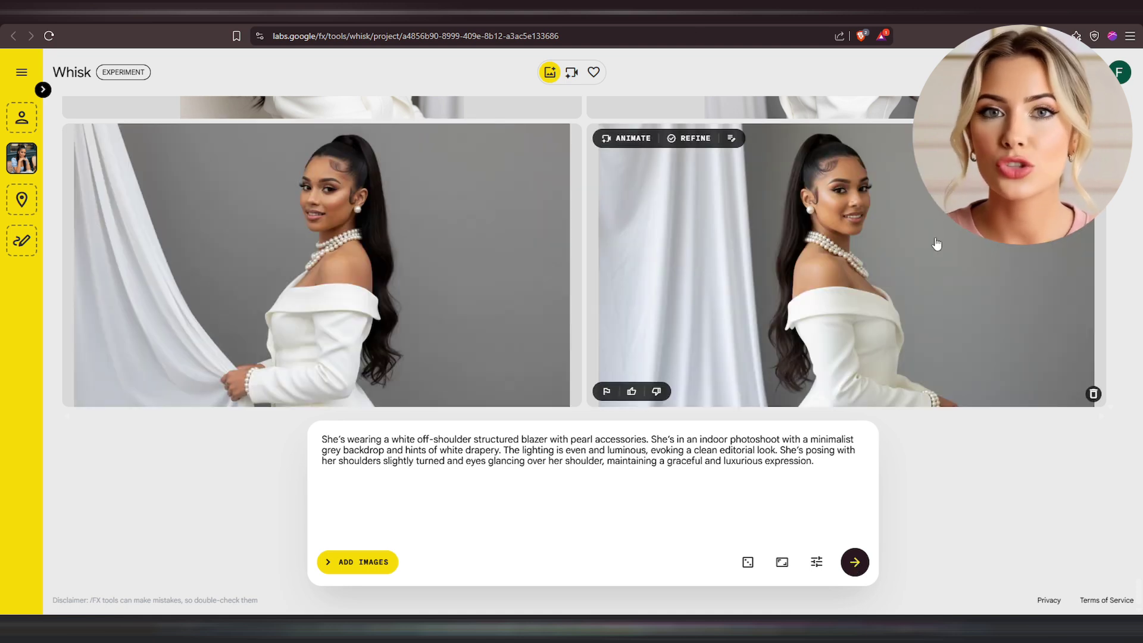
pyautogui.click(915, 348)
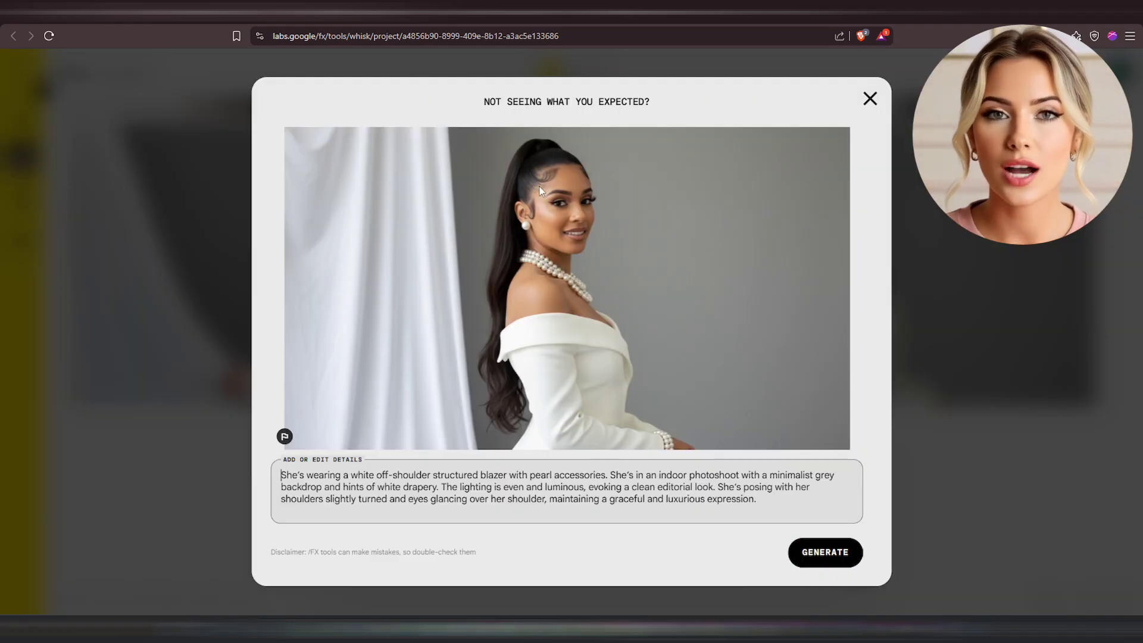
pyautogui.click(870, 98)
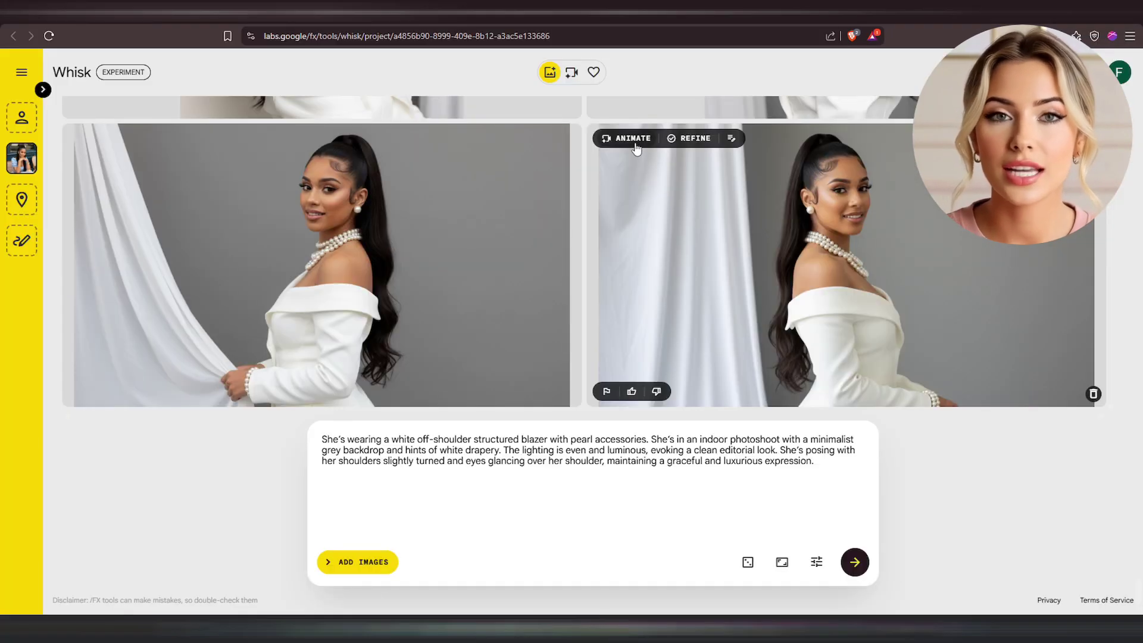
pyautogui.click(633, 139)
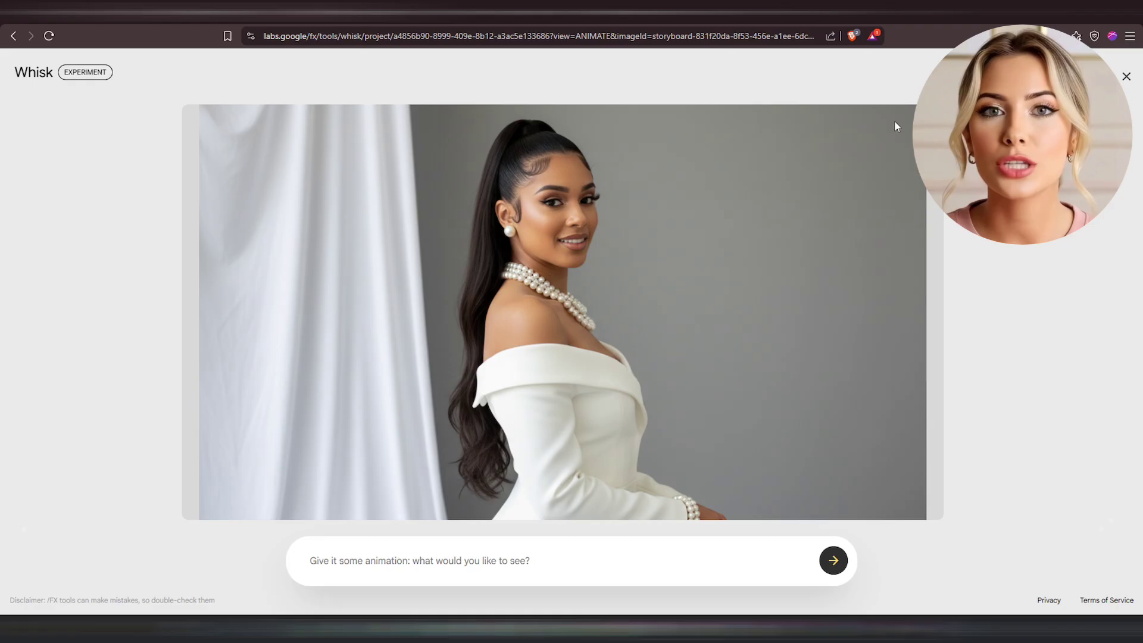
# Step: Paste the smile-and-turn motion prompt and generate an 8-second Veo clip of the portrait
pyautogui.click(339, 563)
pyautogui.write('She turns slightly toward the camera, gives a soft smile as she shows off her look. The video captures her natural movements, smooth camera motion.')
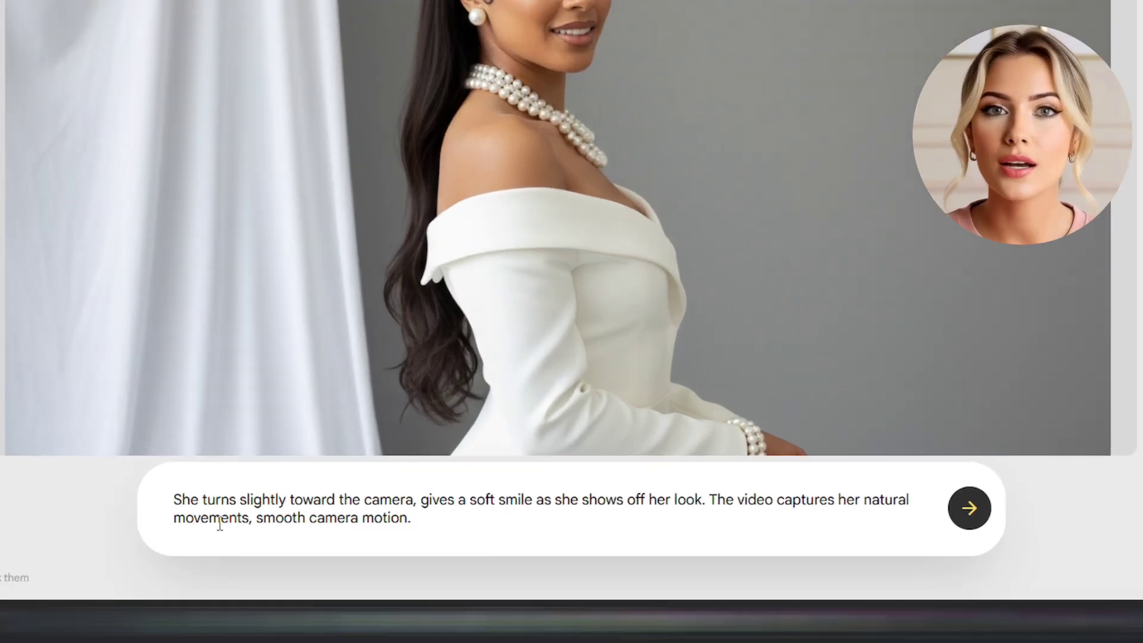
pyautogui.press('Return')
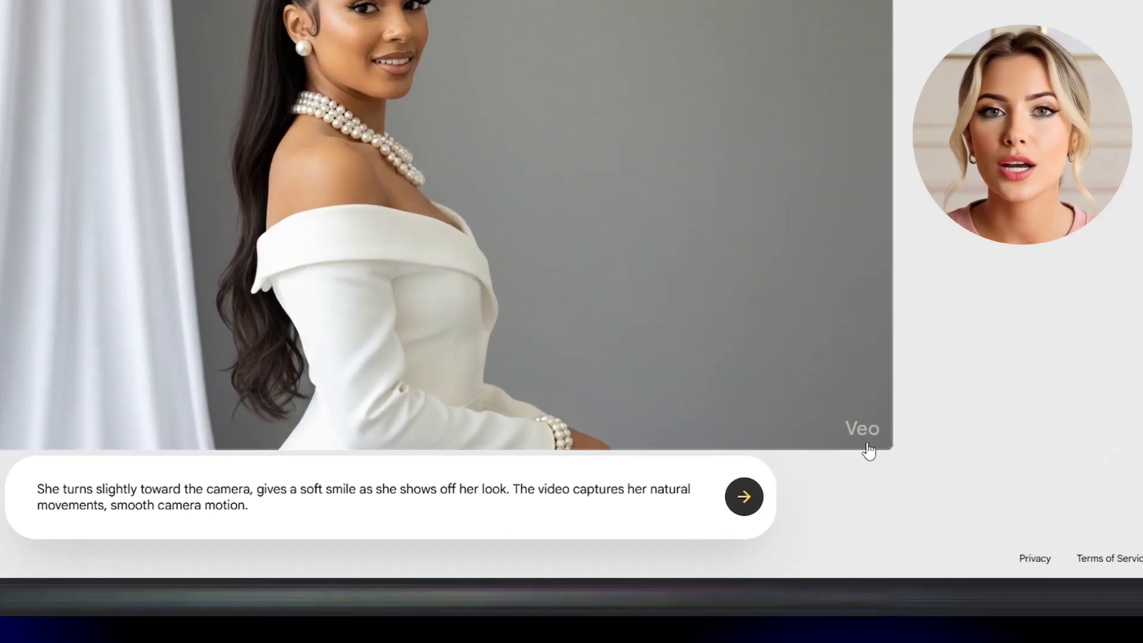
pyautogui.moveTo(879, 447)
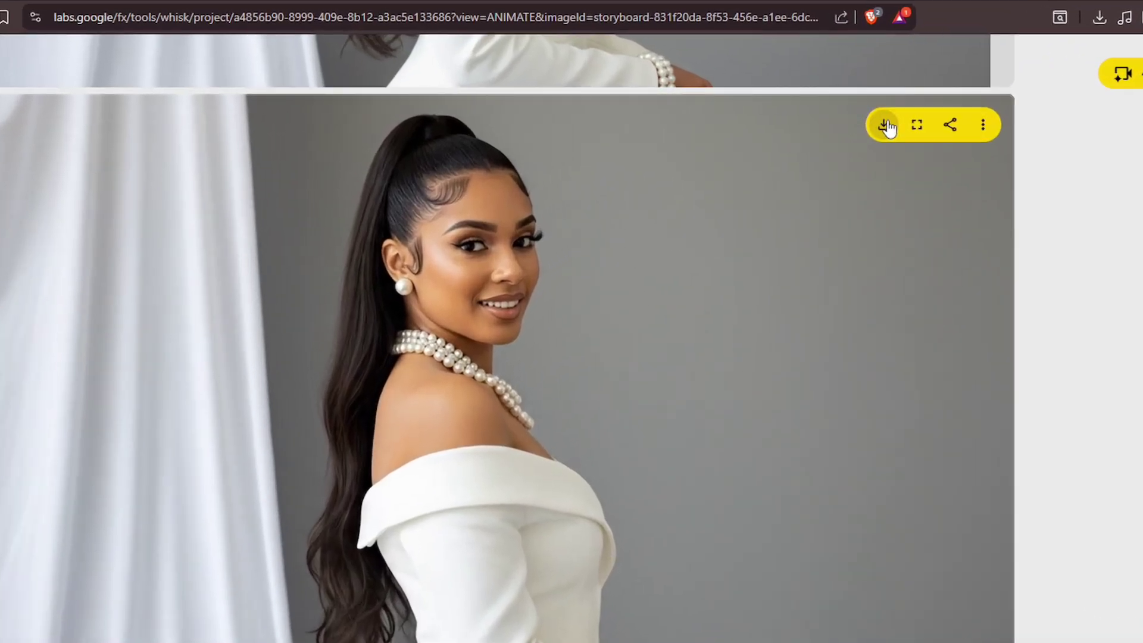
# Step: Download the 8-second animated white-dress video from the Whisk animate view
pyautogui.click(849, 113)
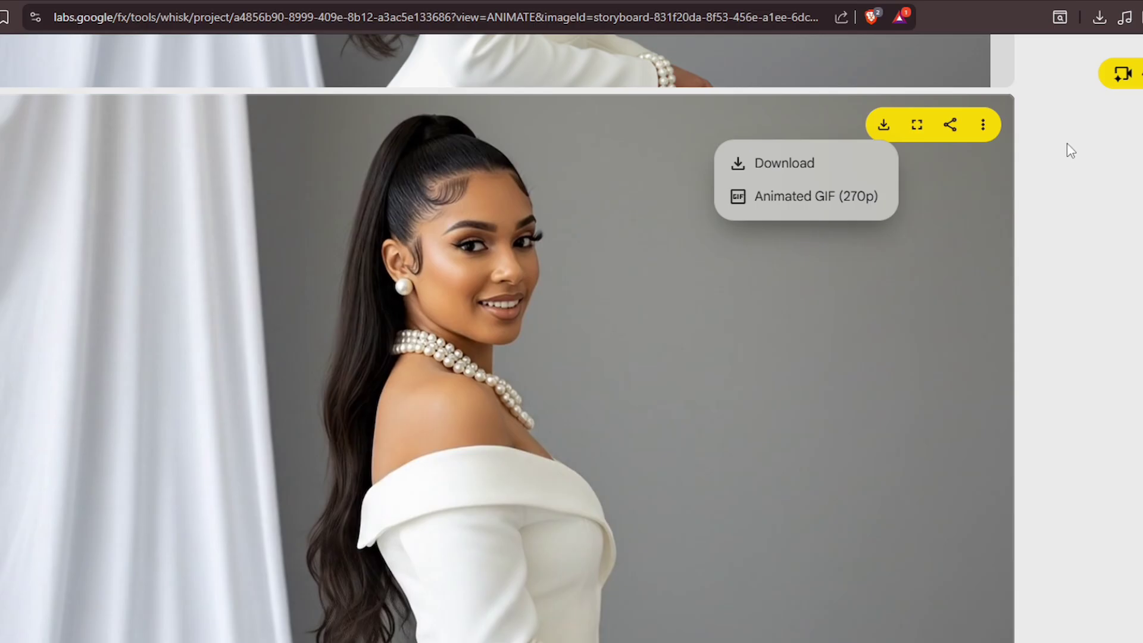
pyautogui.click(773, 170)
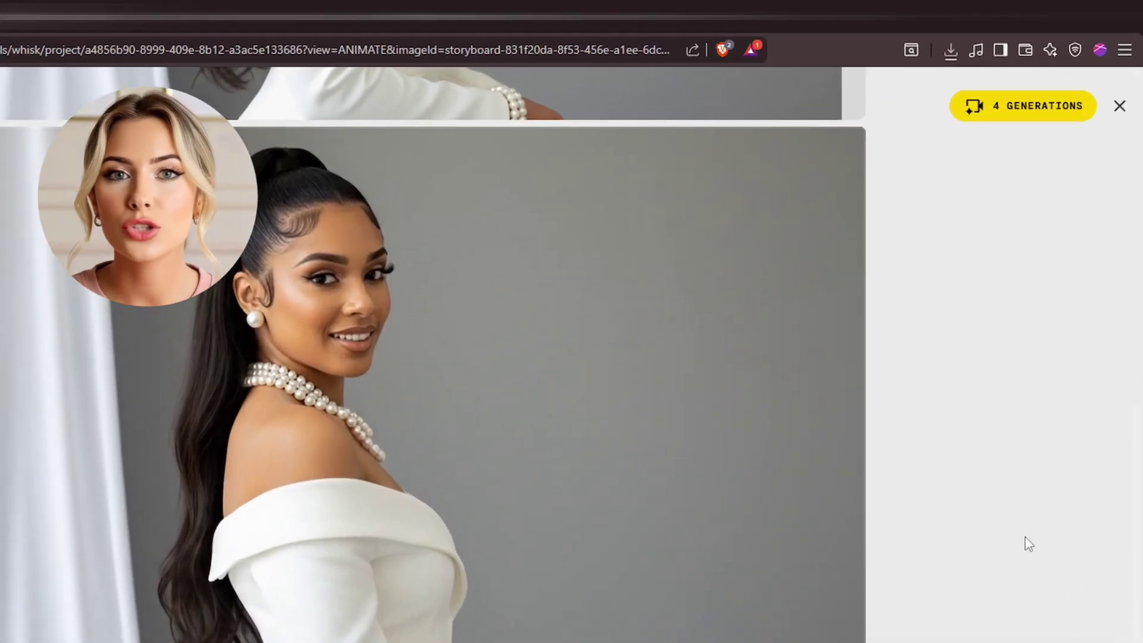
pyautogui.scroll(5, 968, 551)
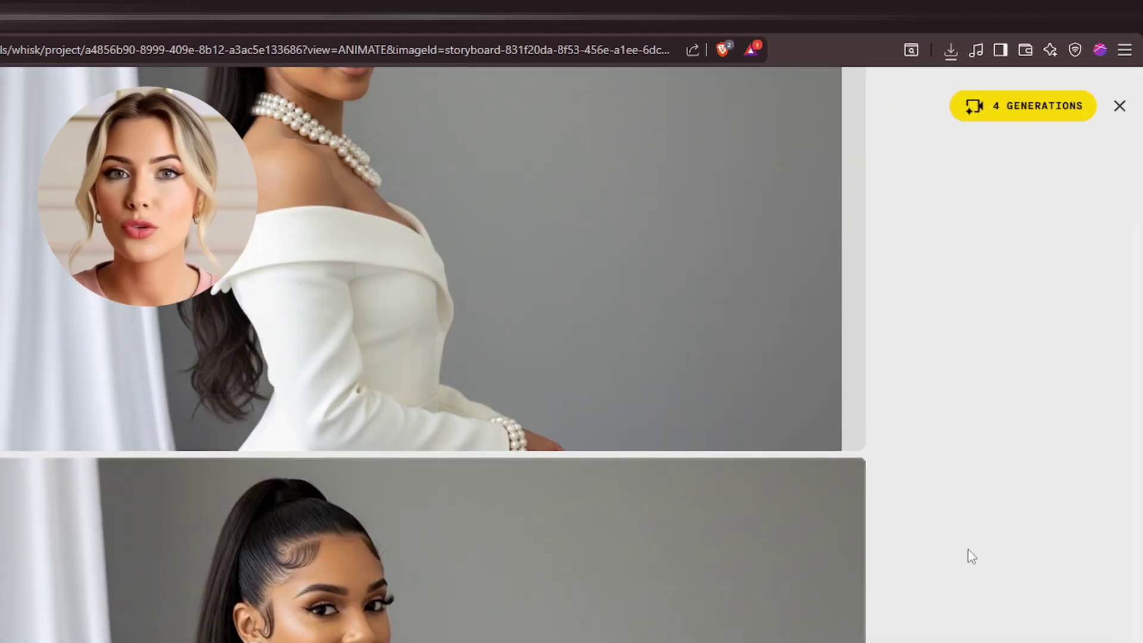
pyautogui.scroll(-5, 971, 557)
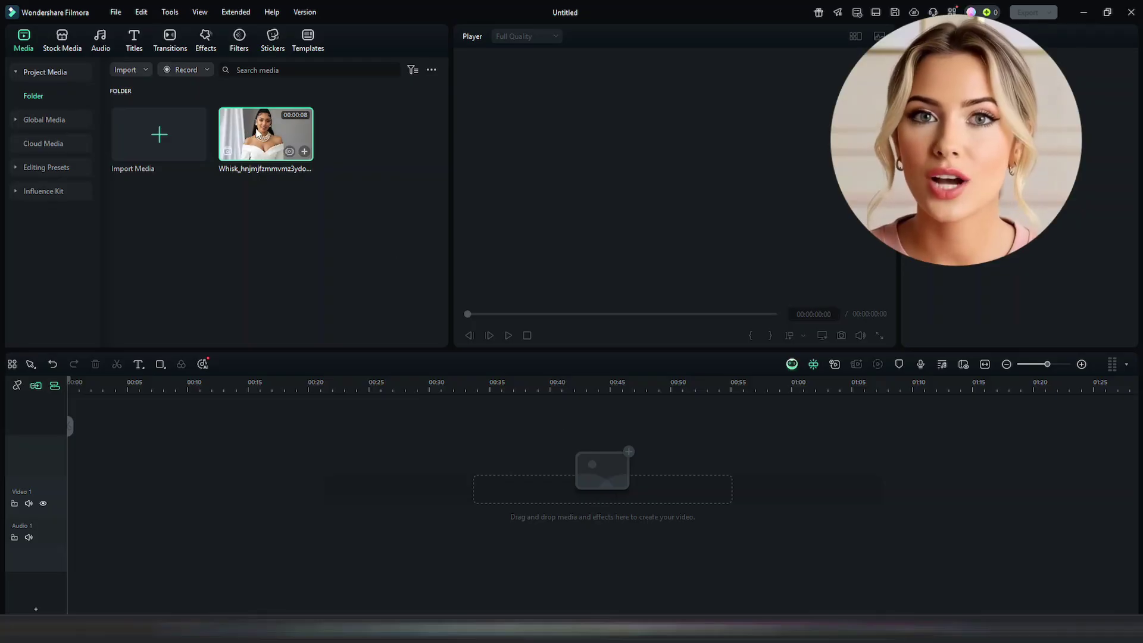
# Step: Drag the Whisk clip from the Media panel onto the Video 1 track
pyautogui.moveTo(257, 132); pyautogui.dragTo(119, 492)
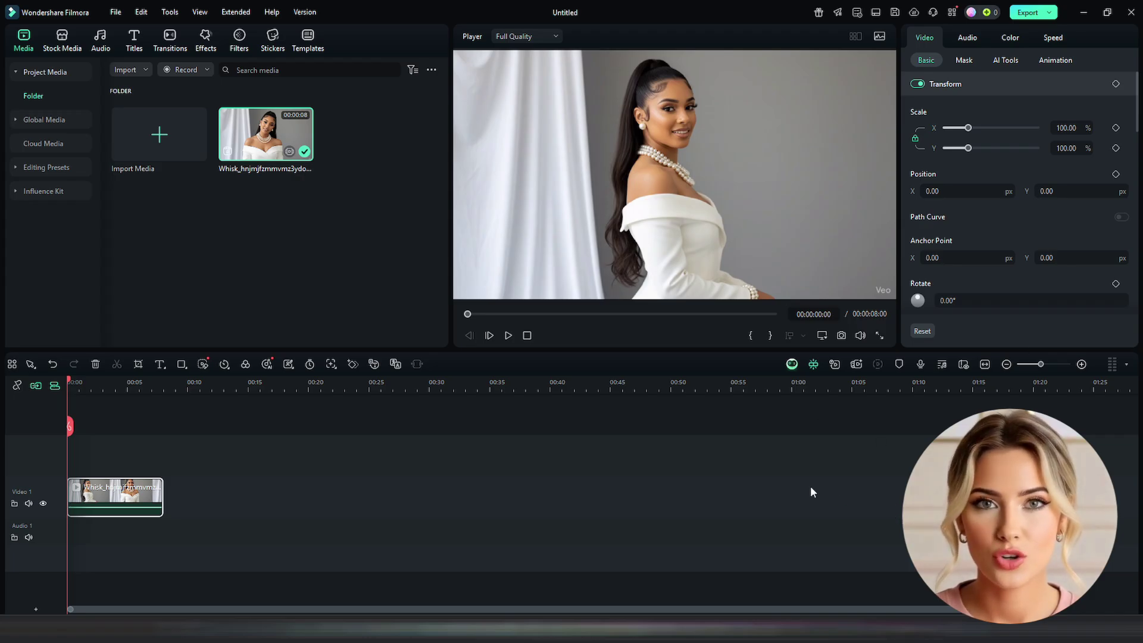
pyautogui.click(824, 336)
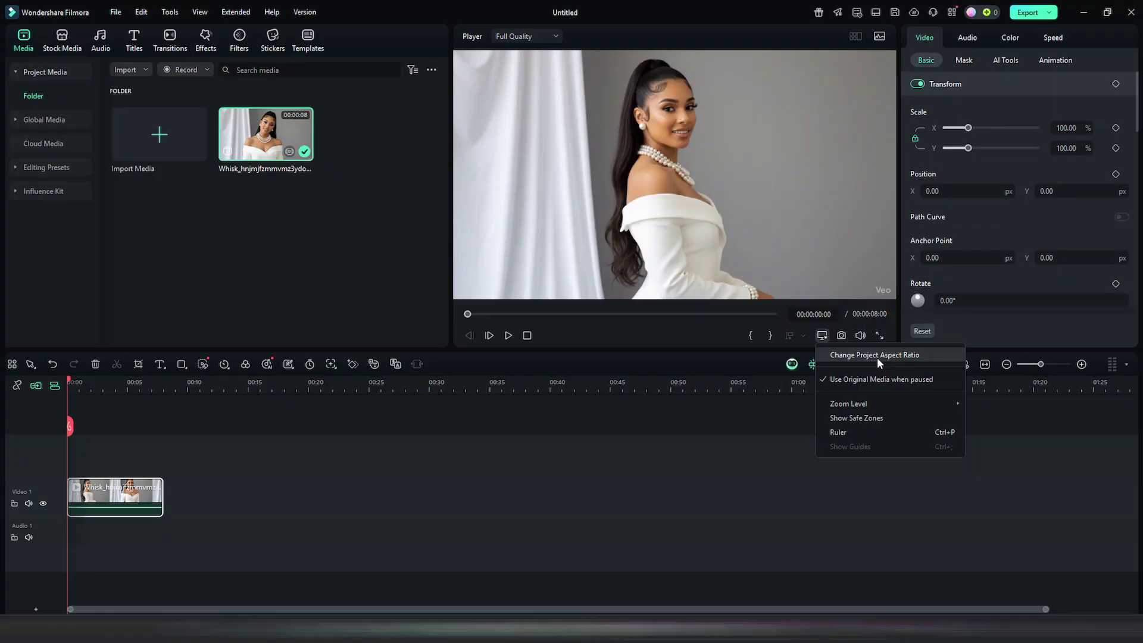
# Step: Set the project aspect ratio to 9:16 (Portrait), 1080x1920, and confirm
pyautogui.click(877, 356)
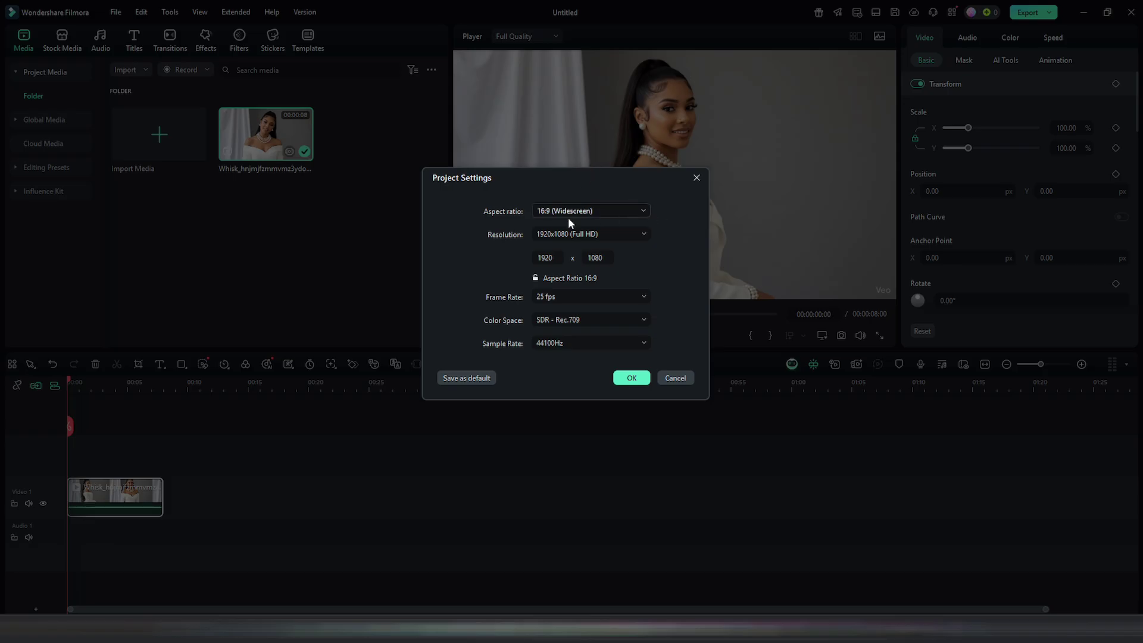
pyautogui.click(612, 209)
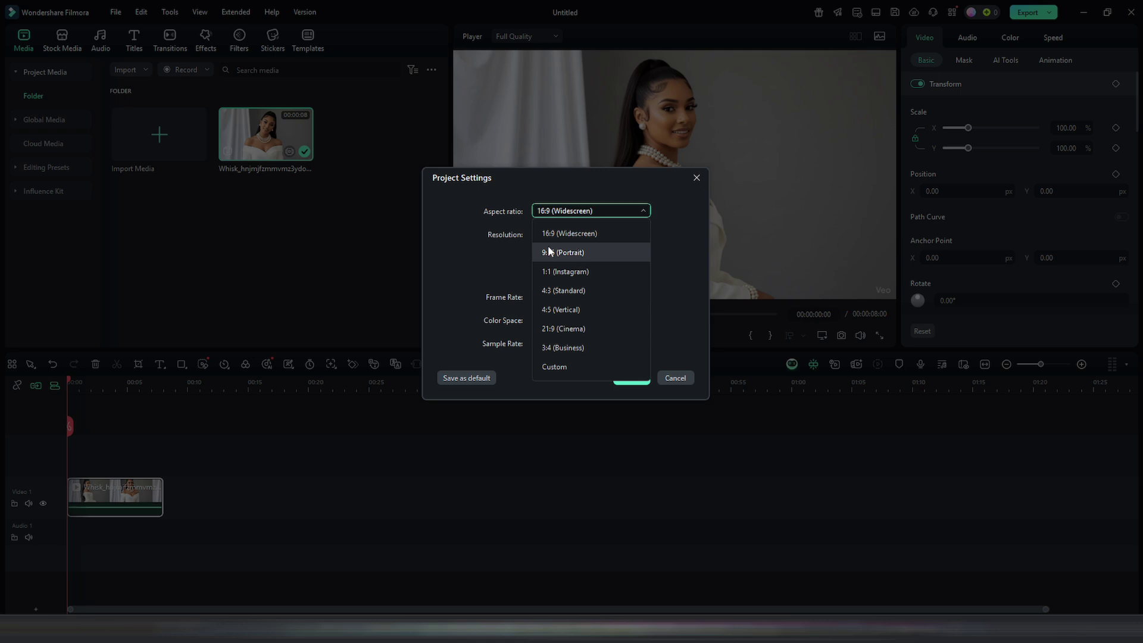
pyautogui.click(588, 252)
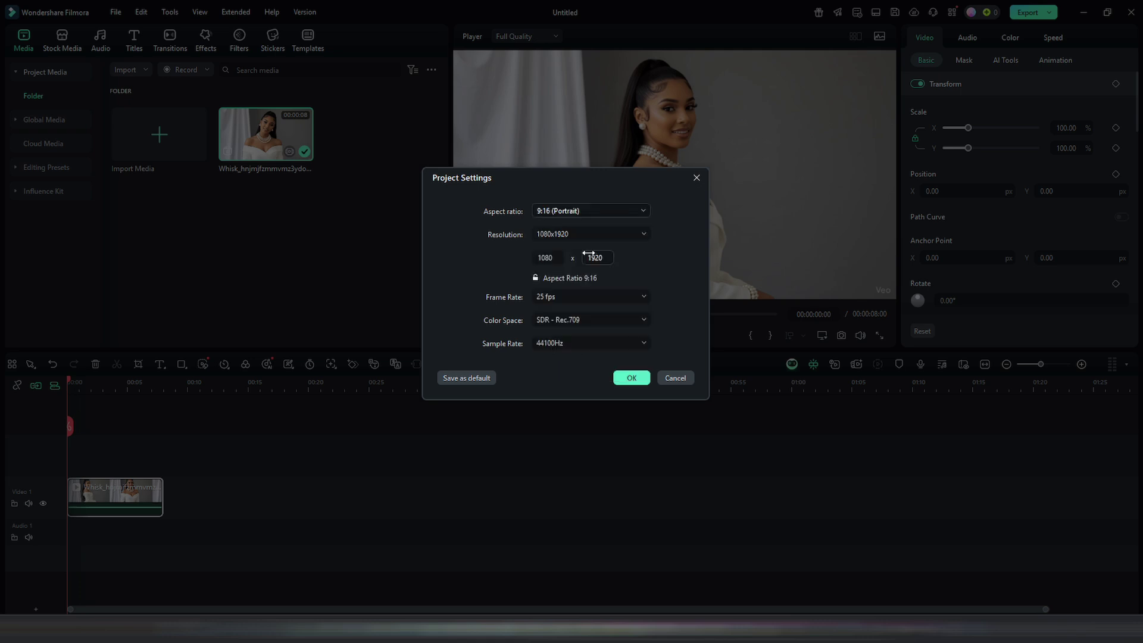
pyautogui.click(632, 379)
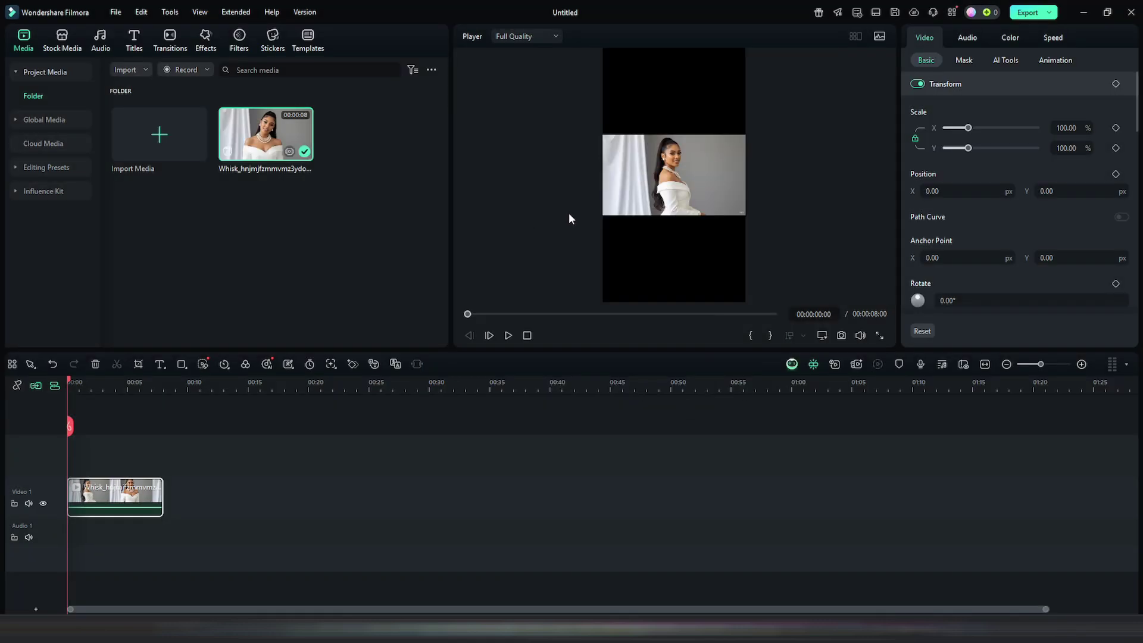
pyautogui.moveTo(747, 215); pyautogui.dragTo(894, 301)
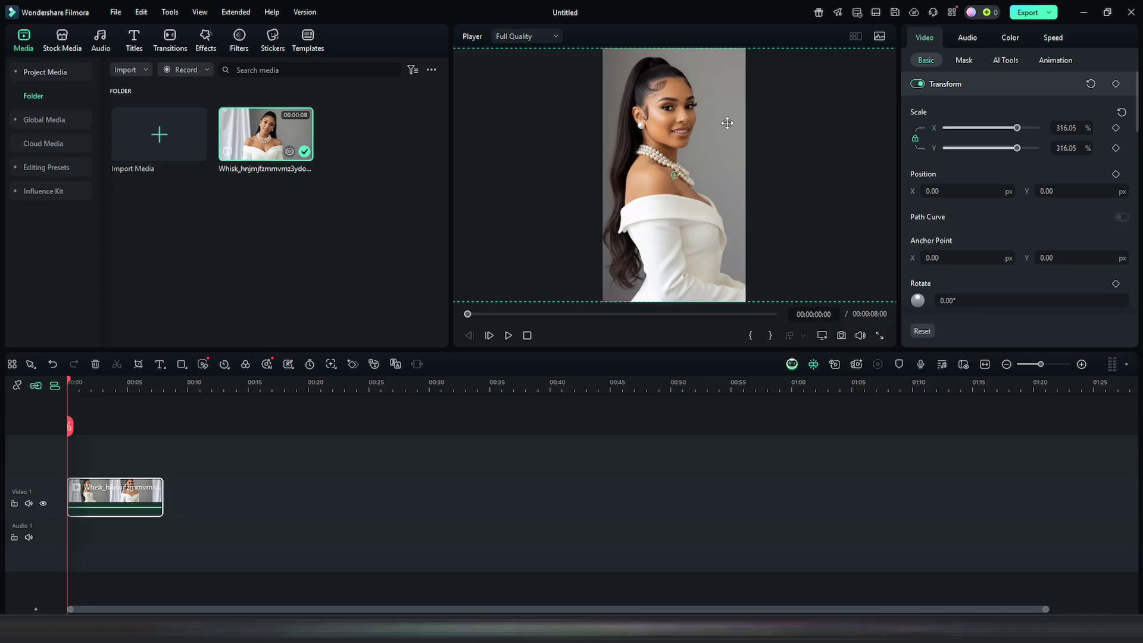
pyautogui.click(508, 336)
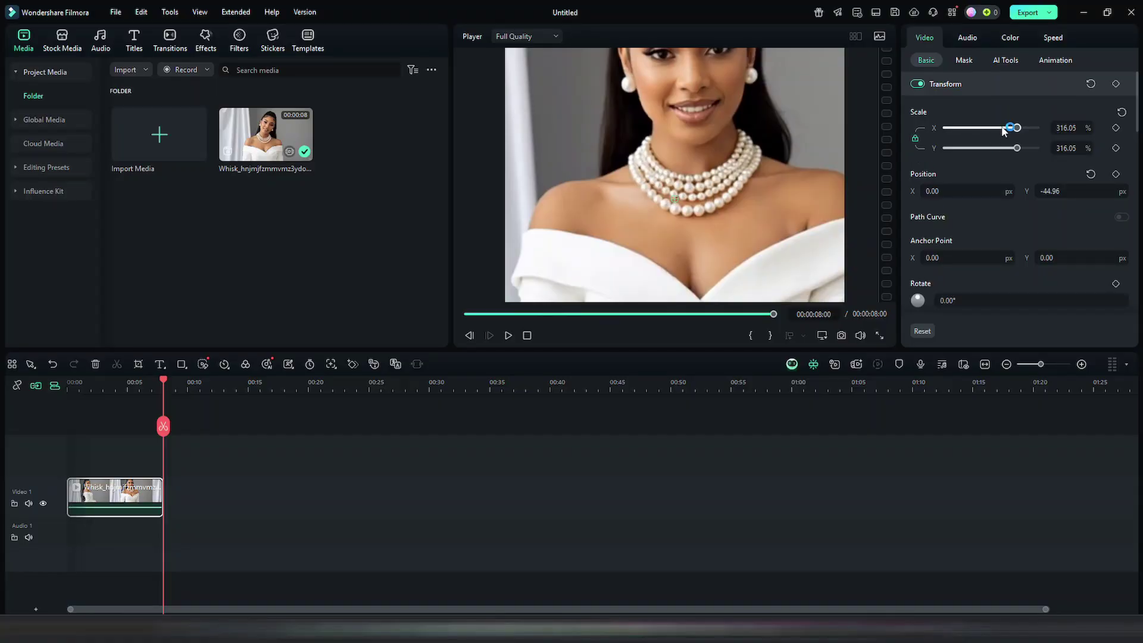
pyautogui.moveTo(763, 222); pyautogui.dragTo(691, 189)
pyautogui.click(52, 364)
pyautogui.click(52, 364)
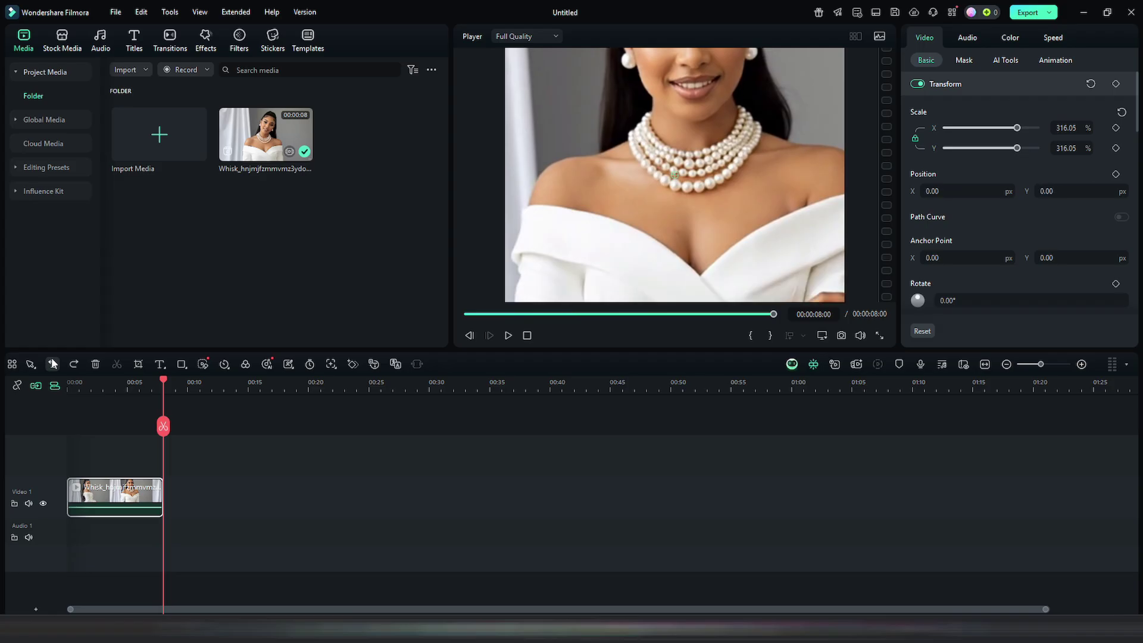
pyautogui.click(52, 364)
pyautogui.click(53, 364)
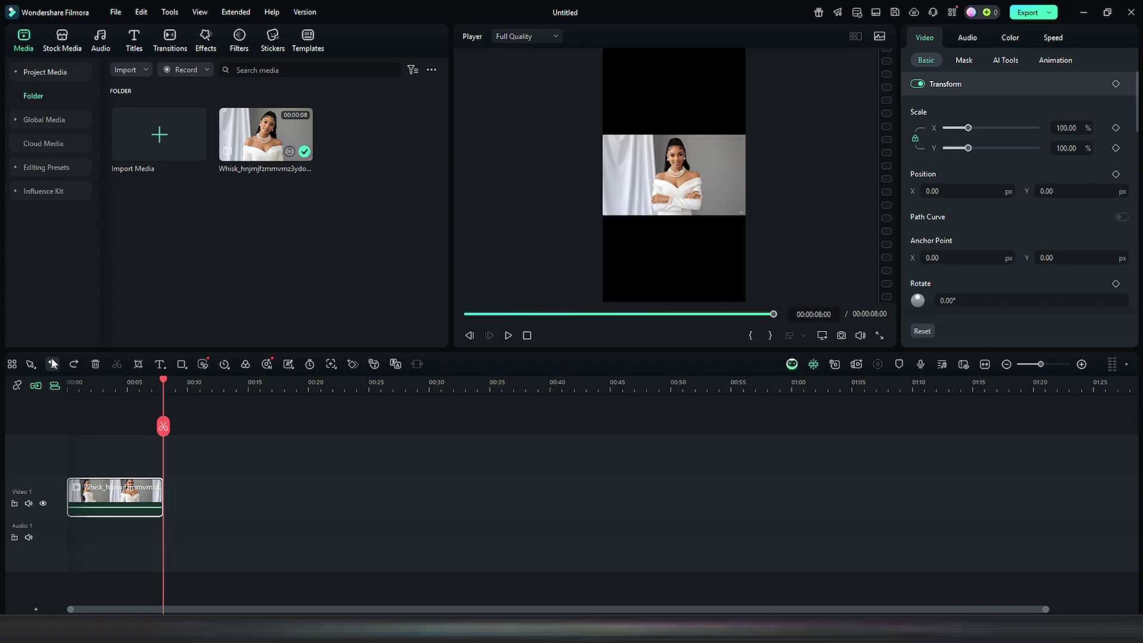
# Step: Undo the portrait switch to get back the 16:9 frame, then play the clip from the start
pyautogui.click(52, 364)
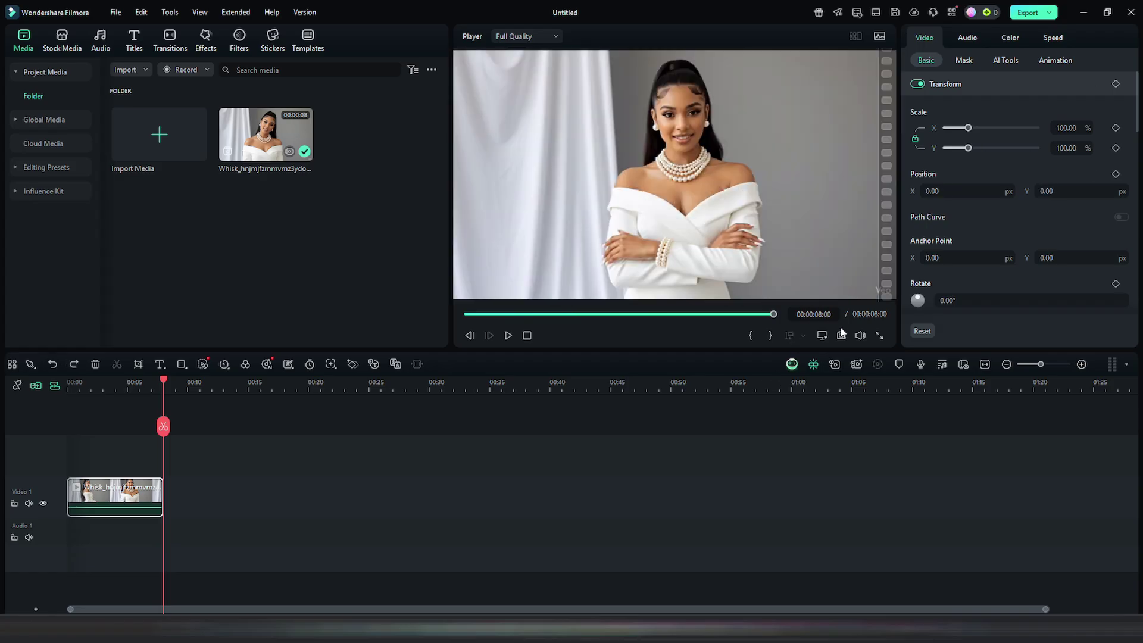
pyautogui.click(508, 335)
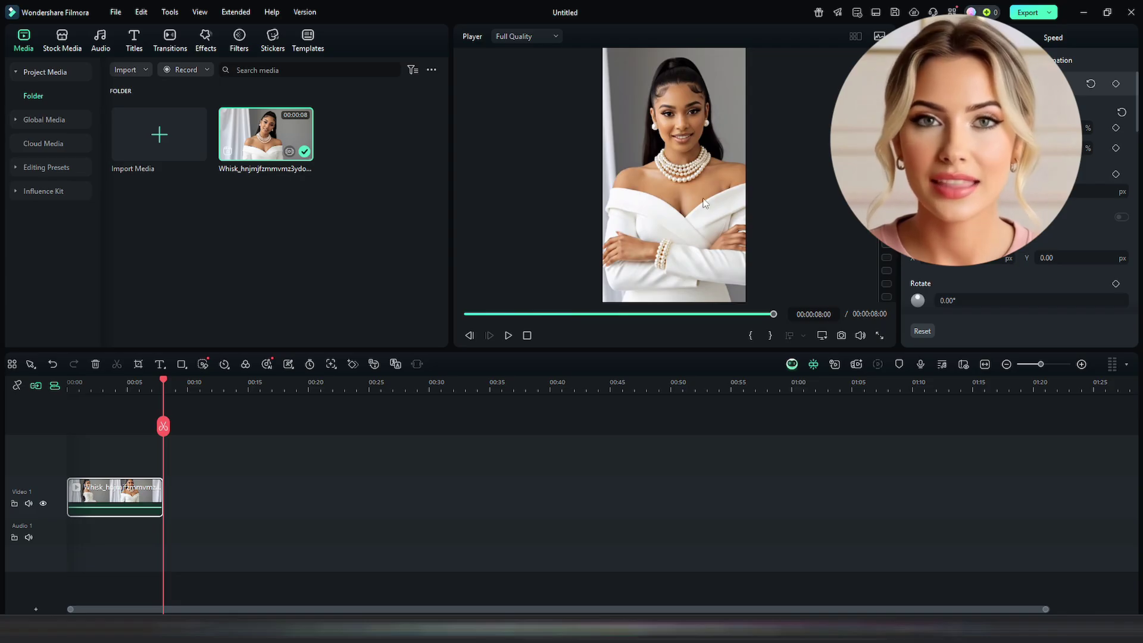
pyautogui.click(508, 335)
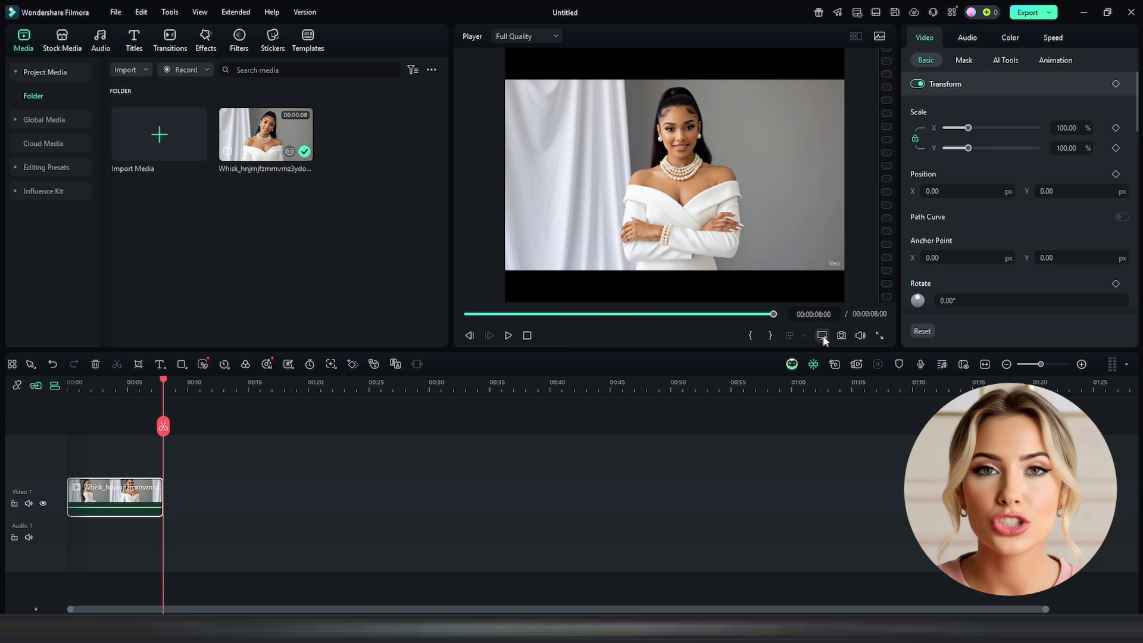
# Step: Open the project aspect ratio settings and list the ratio options such as 1:1 and 4:3
pyautogui.click(823, 335)
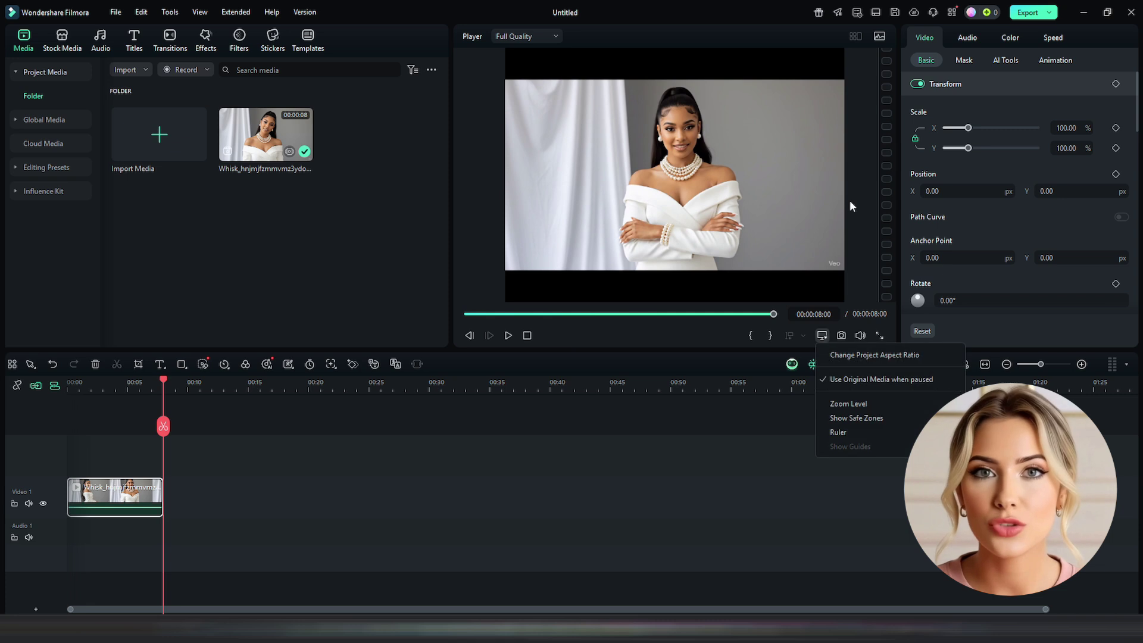
pyautogui.click(902, 354)
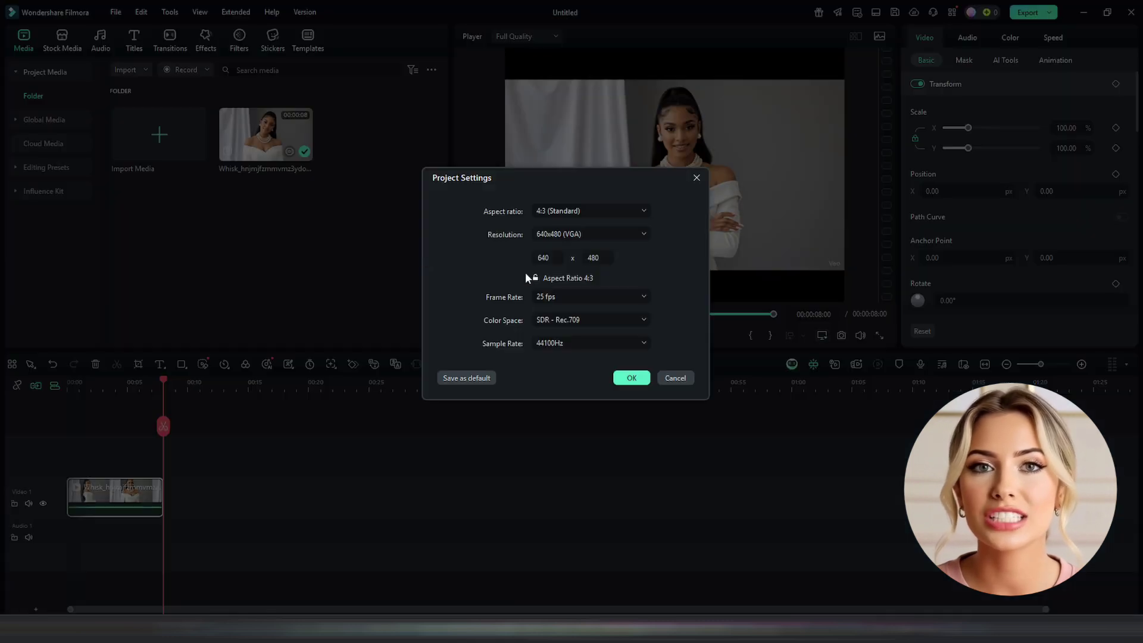
pyautogui.click(617, 210)
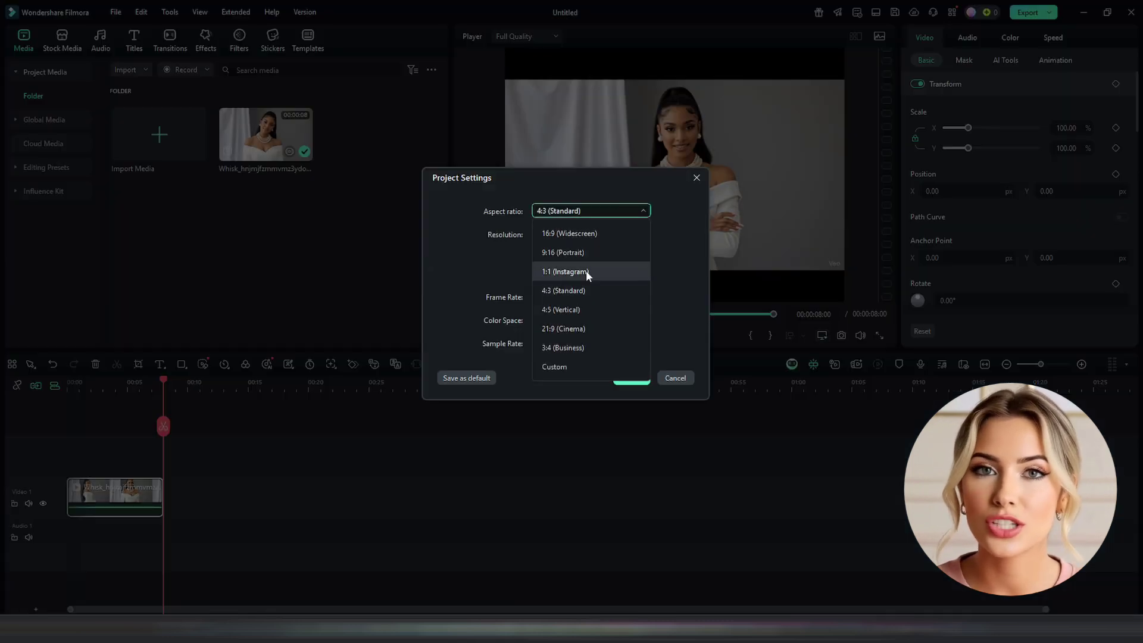